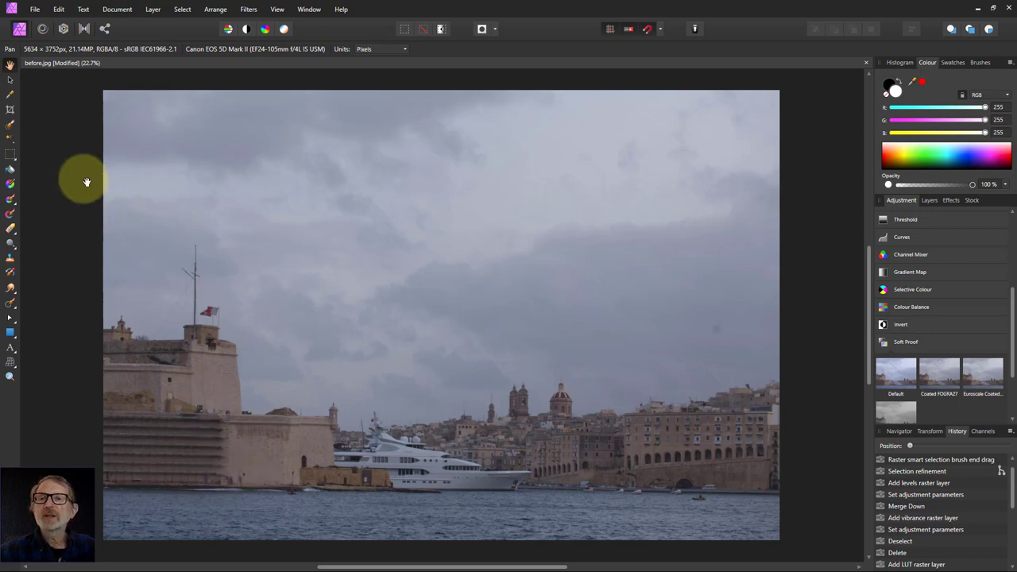
- Use the Selection Brush to paint over the fort, its wall to the waterline, the yacht and town buildings
click(10, 125)
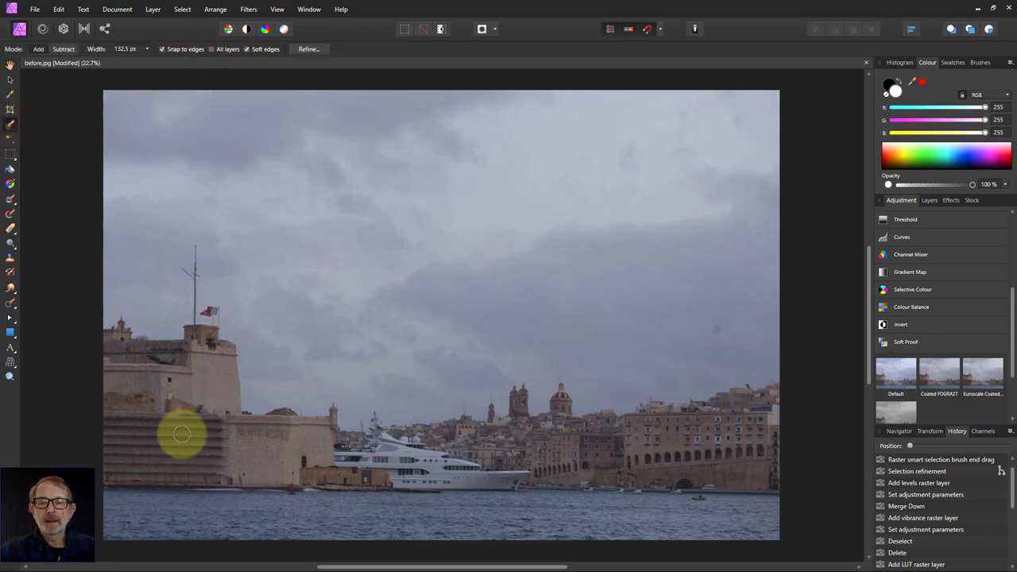
mouse_move(116, 341)
mouse_down()
mouse_move(138, 358)
mouse_move(199, 365)
mouse_up()
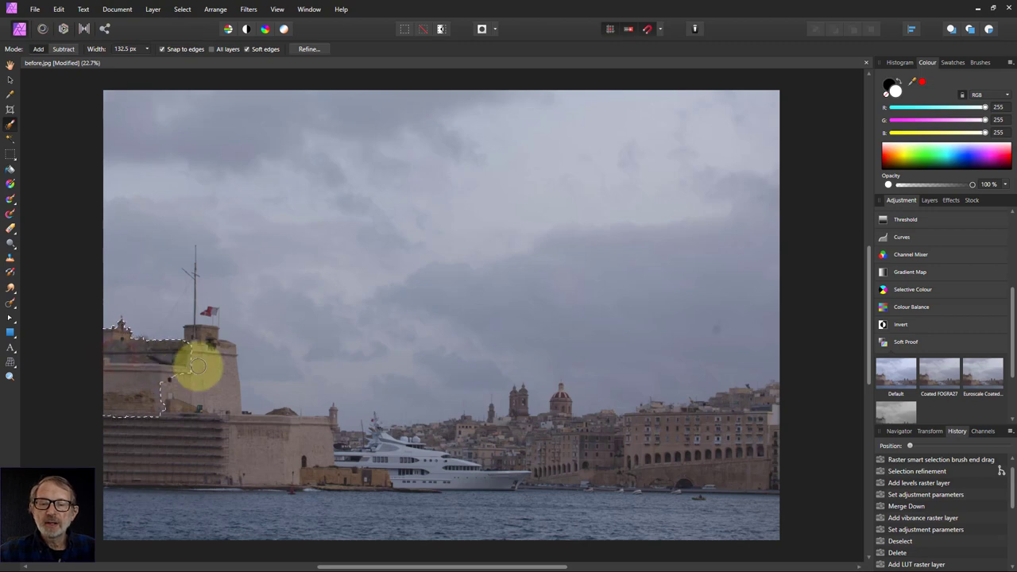
mouse_move(224, 441)
mouse_down()
mouse_move(127, 461)
mouse_move(250, 464)
mouse_up()
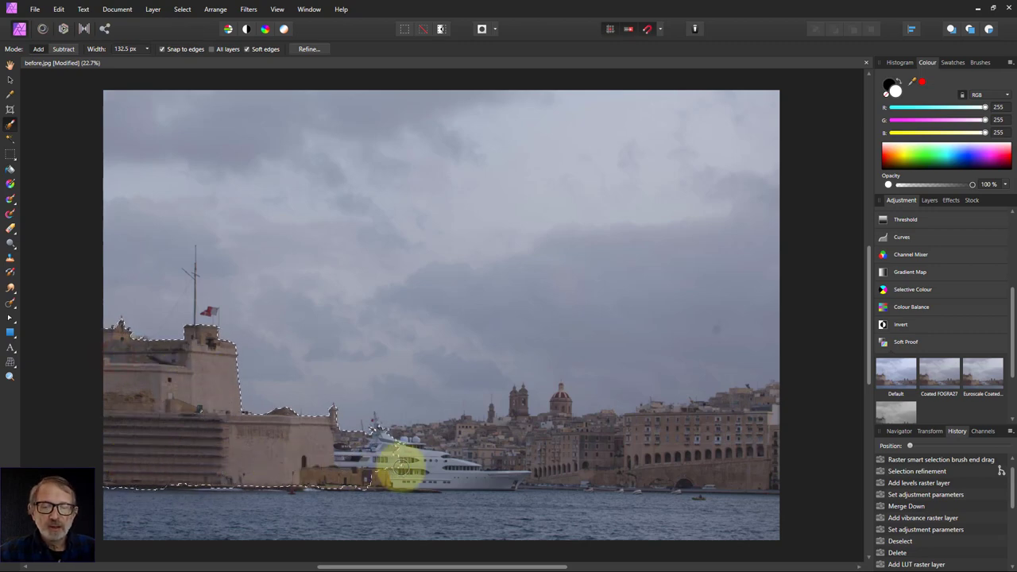
mouse_move(401, 469)
mouse_down()
mouse_move(820, 465)
mouse_move(792, 415)
mouse_move(664, 445)
mouse_move(589, 435)
mouse_move(622, 433)
mouse_up()
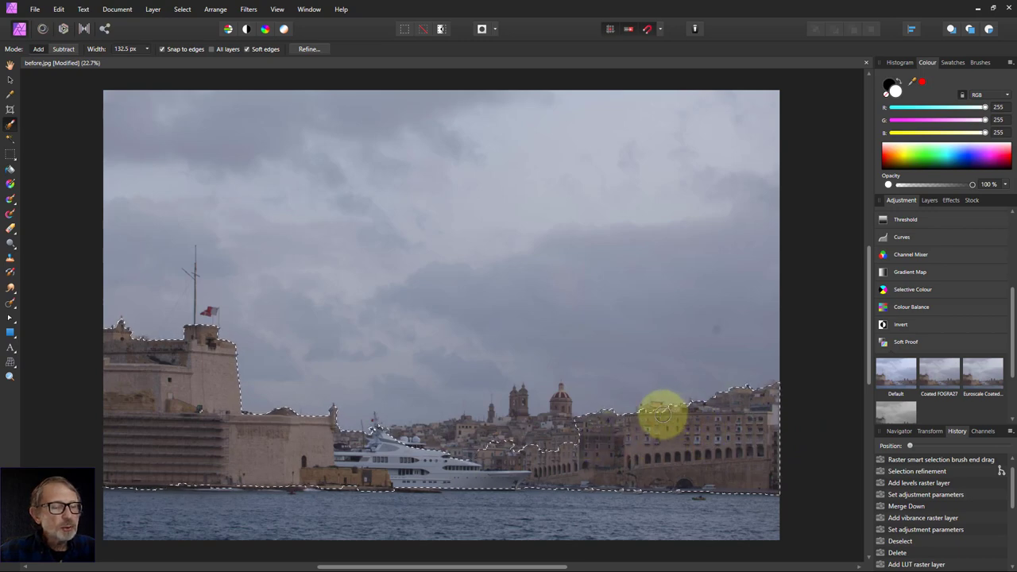
- Subtract the sky above the town rooftops and tidy the edges around the yacht and remaining gaps
mouse_move(561, 427)
mouse_down()
mouse_move(462, 460)
mouse_move(418, 449)
mouse_up()
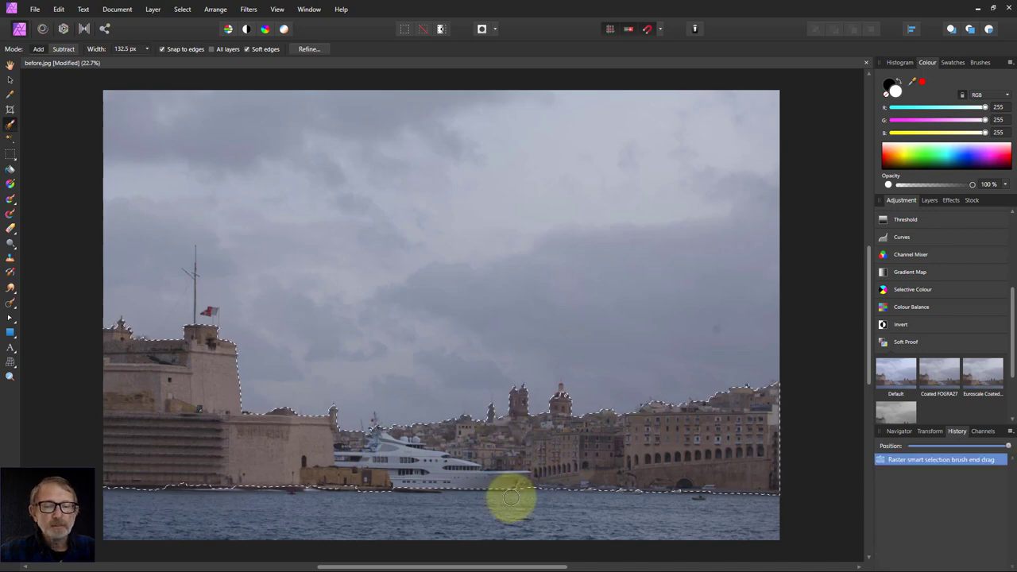
drag(346, 477, 337, 477)
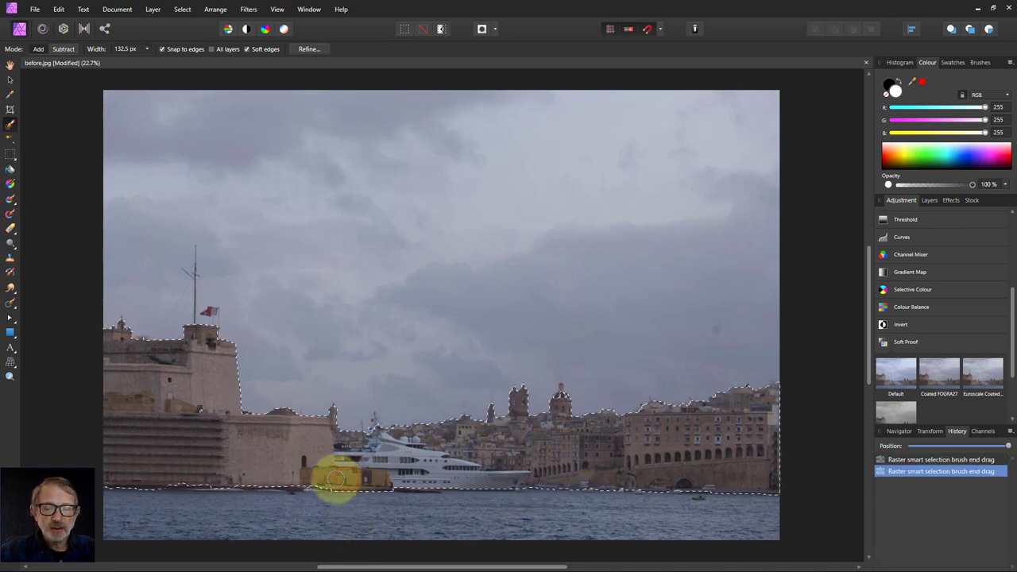
drag(177, 479, 218, 472)
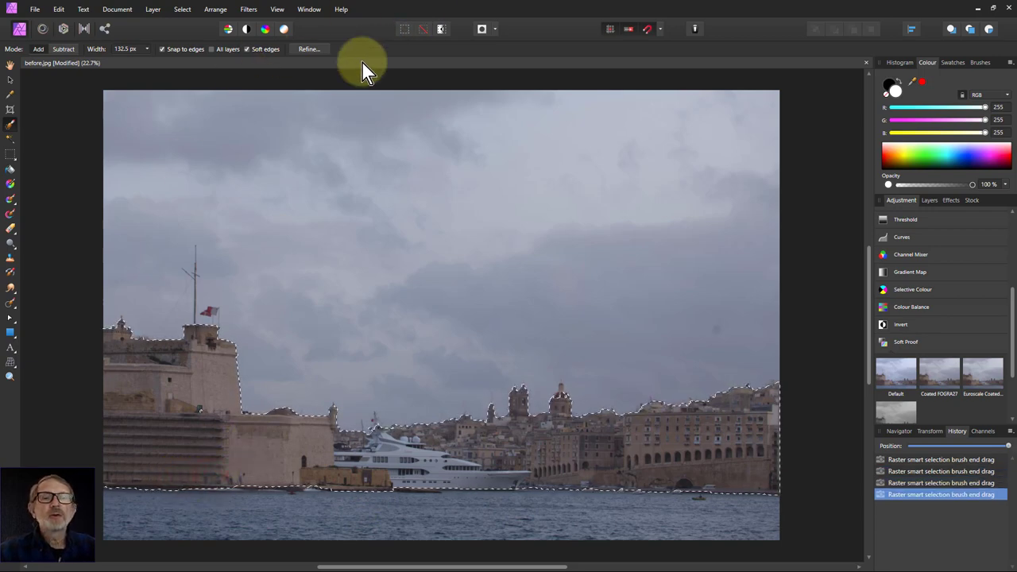
- In Refine Selection, matte-brush the flagpole, flag, yacht deck, domed towers and waterline, then apply
click(307, 49)
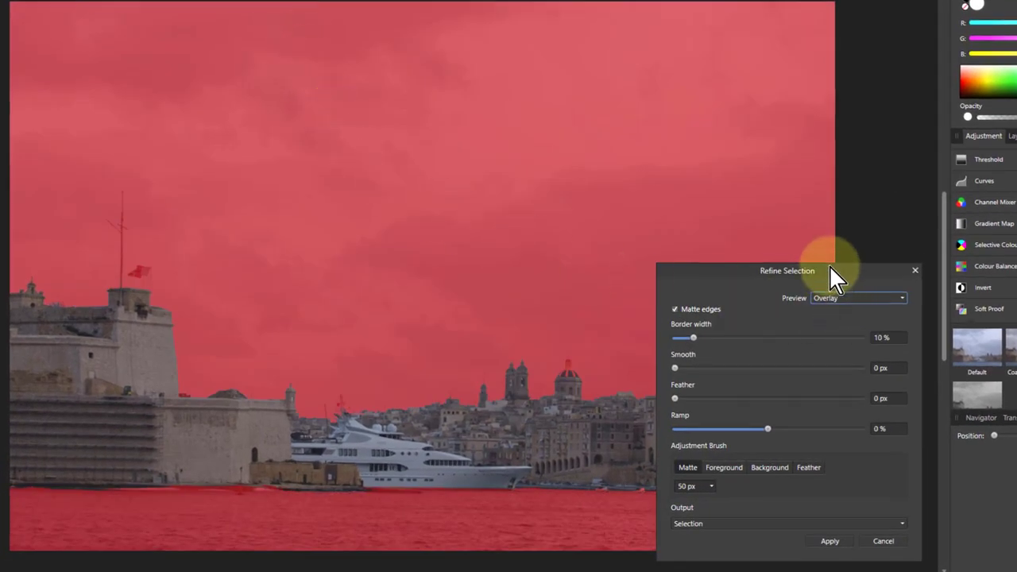
drag(830, 268, 825, 44)
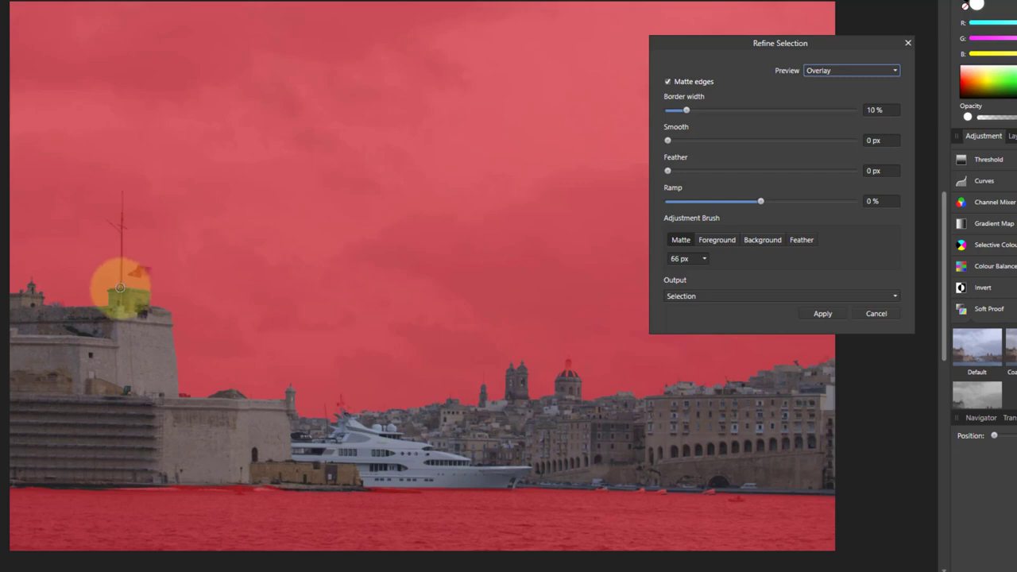
mouse_move(120, 287)
mouse_down()
mouse_move(120, 195)
mouse_move(121, 221)
mouse_move(107, 218)
mouse_move(129, 230)
mouse_move(115, 237)
mouse_up()
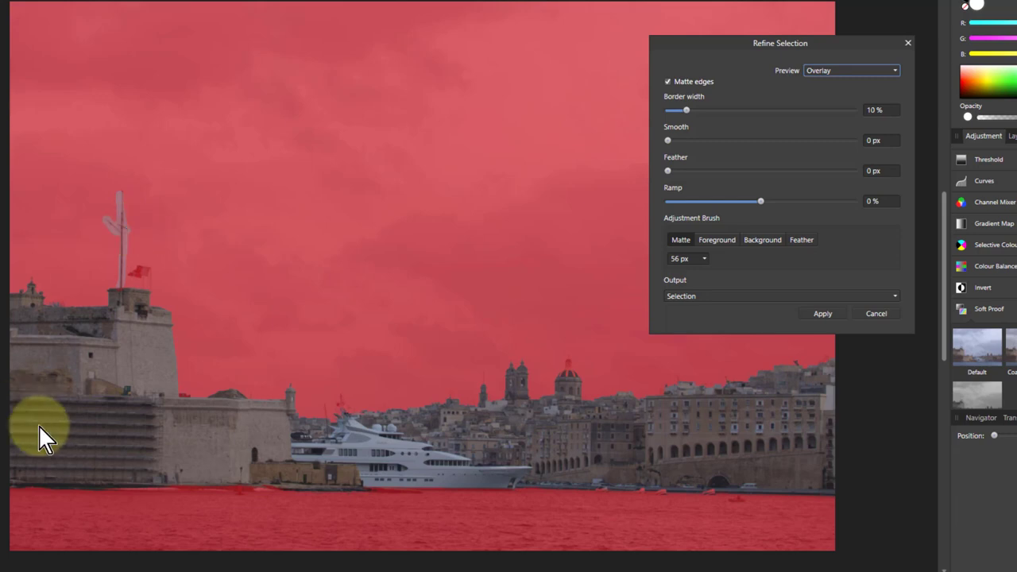
mouse_move(141, 293)
mouse_down()
mouse_move(155, 292)
mouse_move(151, 262)
mouse_move(131, 272)
mouse_move(156, 276)
mouse_move(170, 250)
mouse_move(152, 266)
mouse_move(151, 295)
mouse_up()
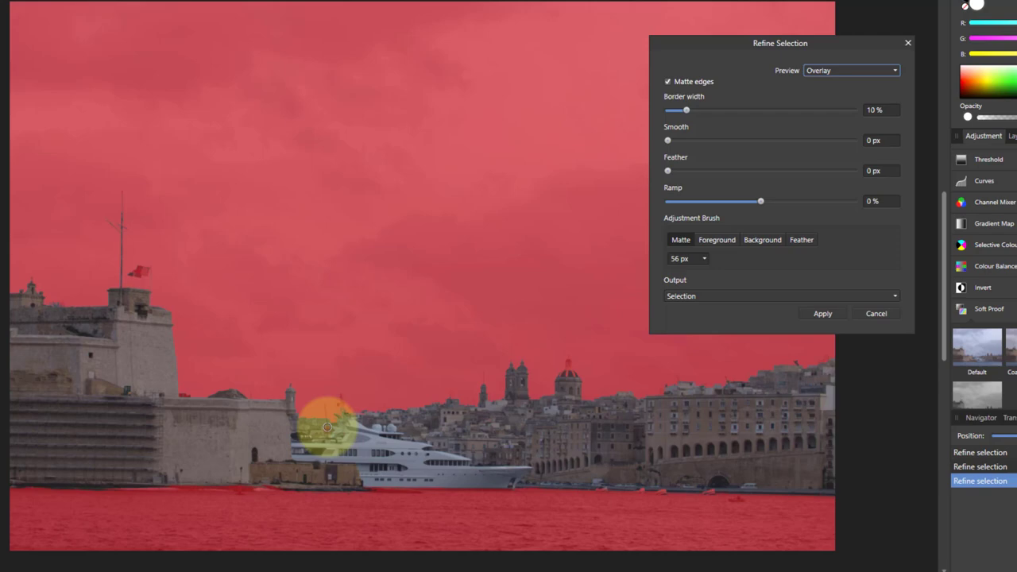
mouse_move(326, 427)
mouse_down()
mouse_move(325, 405)
mouse_move(336, 416)
mouse_up()
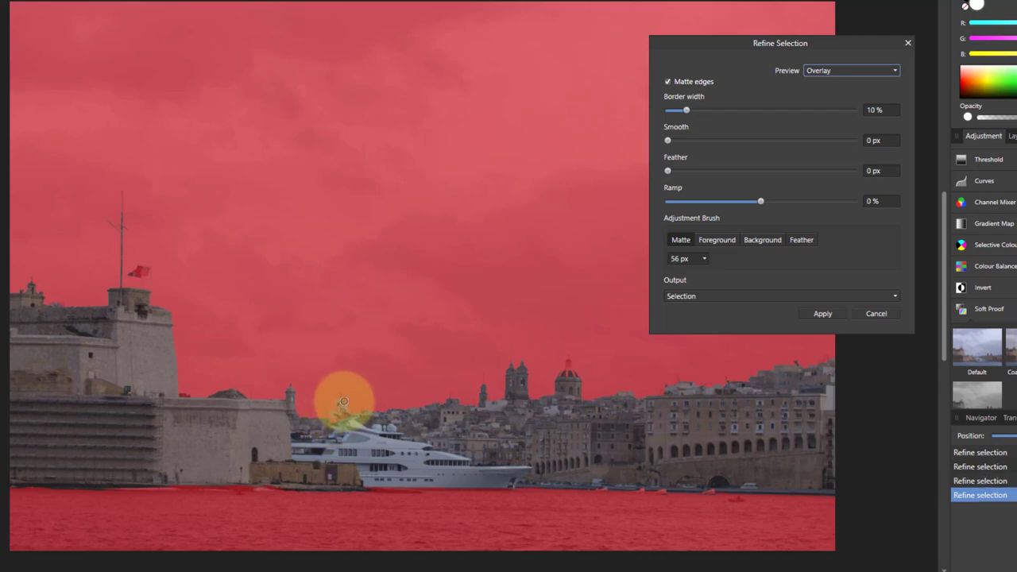
mouse_move(517, 420)
mouse_down()
mouse_move(483, 379)
mouse_move(585, 386)
mouse_move(562, 375)
mouse_move(565, 352)
mouse_move(569, 375)
mouse_up()
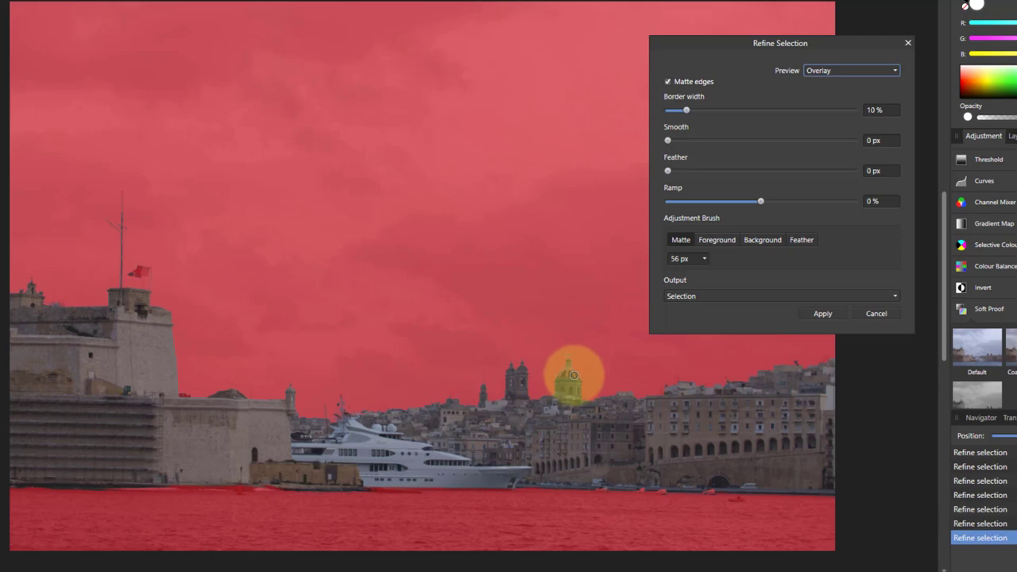
mouse_move(606, 495)
mouse_down()
mouse_move(595, 485)
mouse_move(738, 498)
mouse_up()
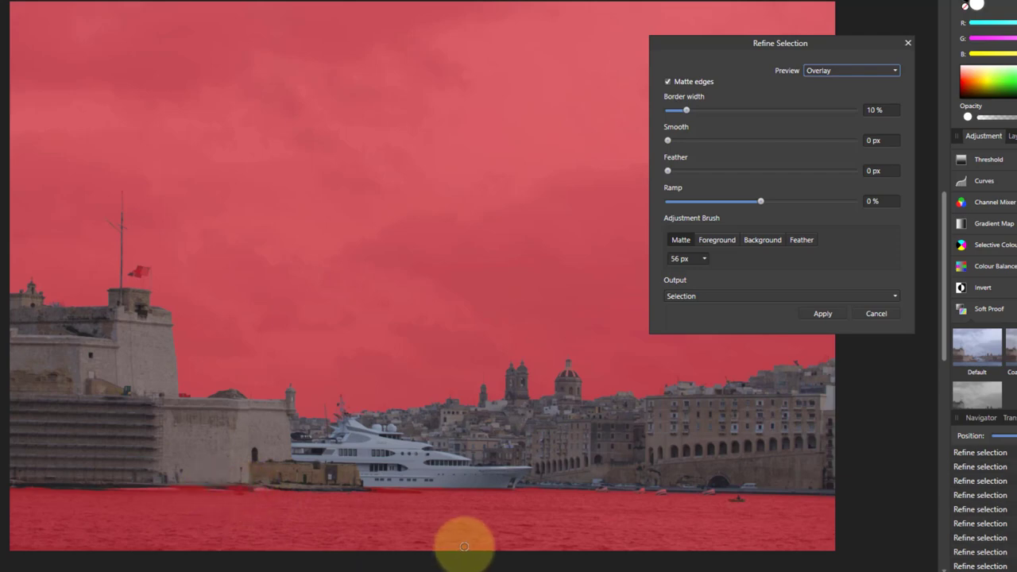
click(824, 313)
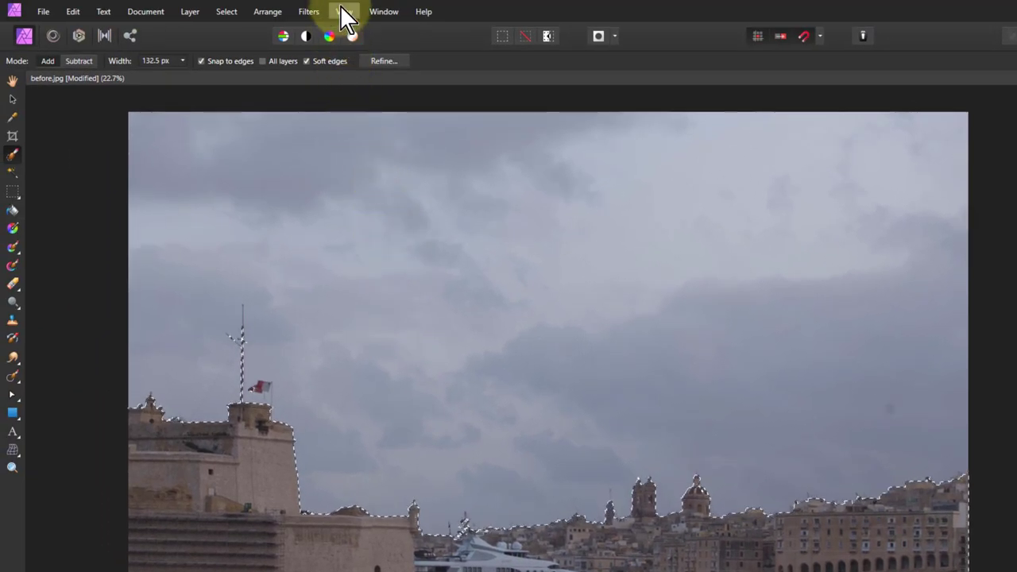
- Untick View > Show Pixel Selection so the land selection's outline is hidden
click(343, 11)
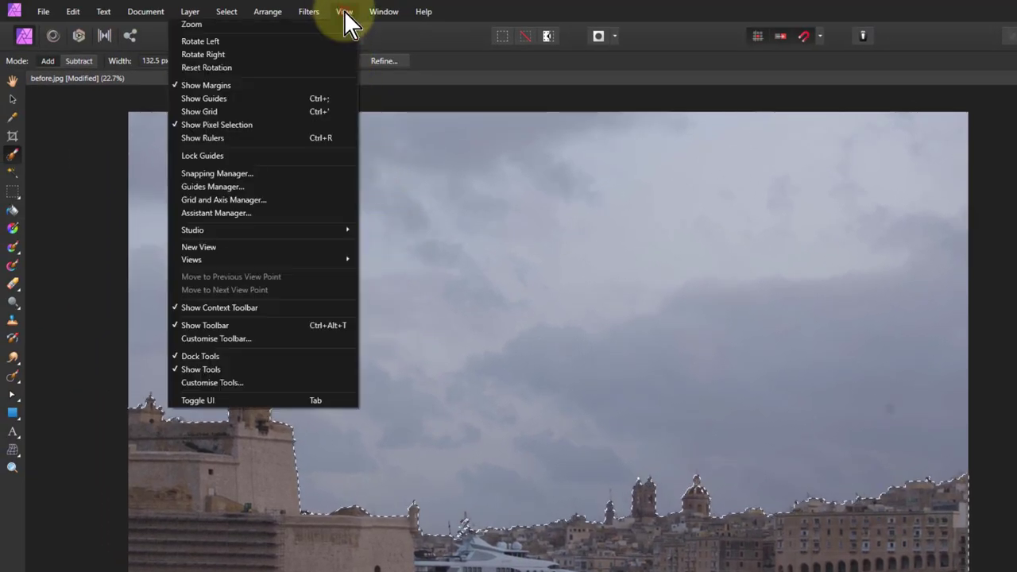
click(207, 125)
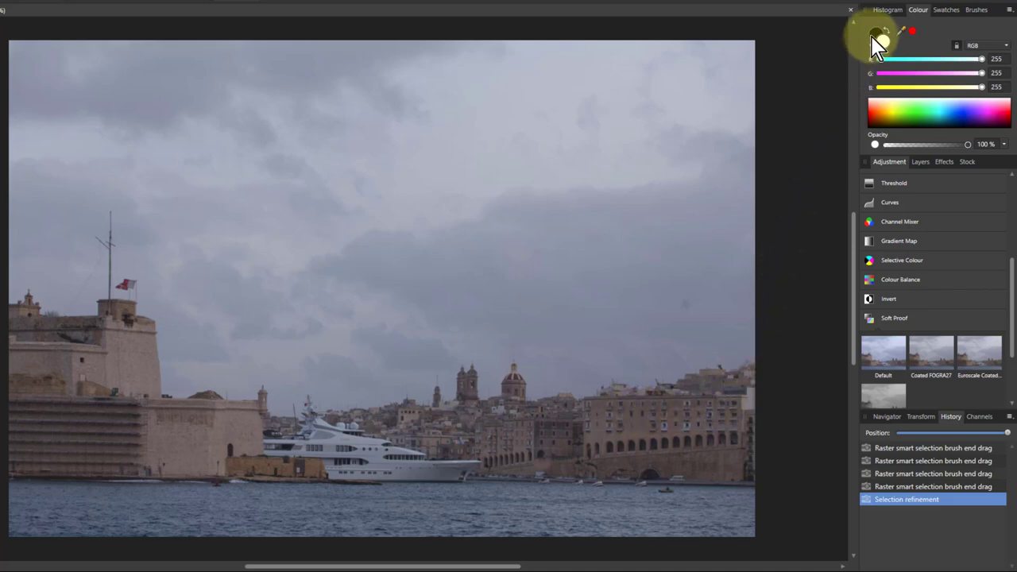
- Set the Histogram to Marquee mode for the selection only, and collapse the Soft Proof presets
click(888, 10)
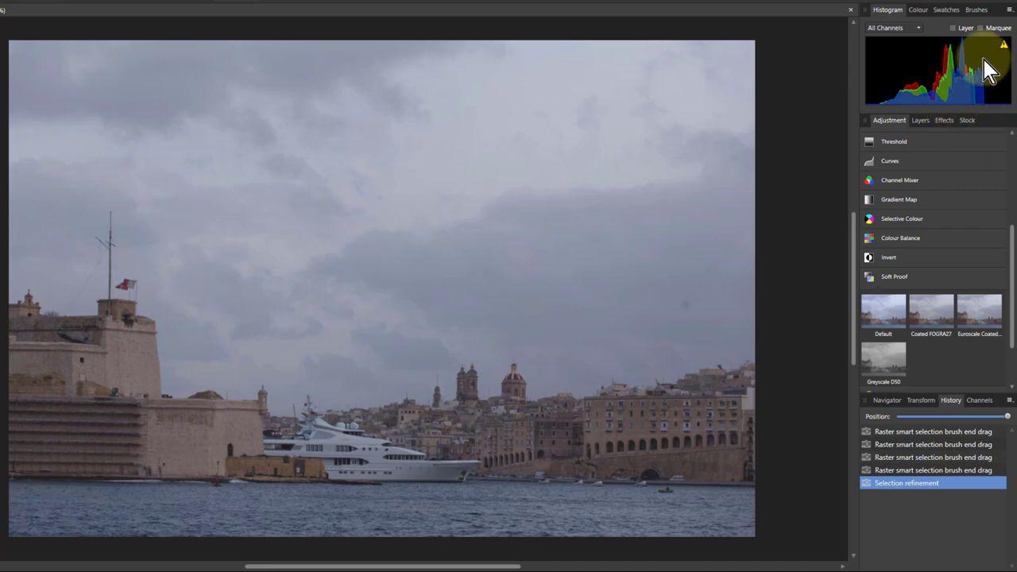
click(980, 28)
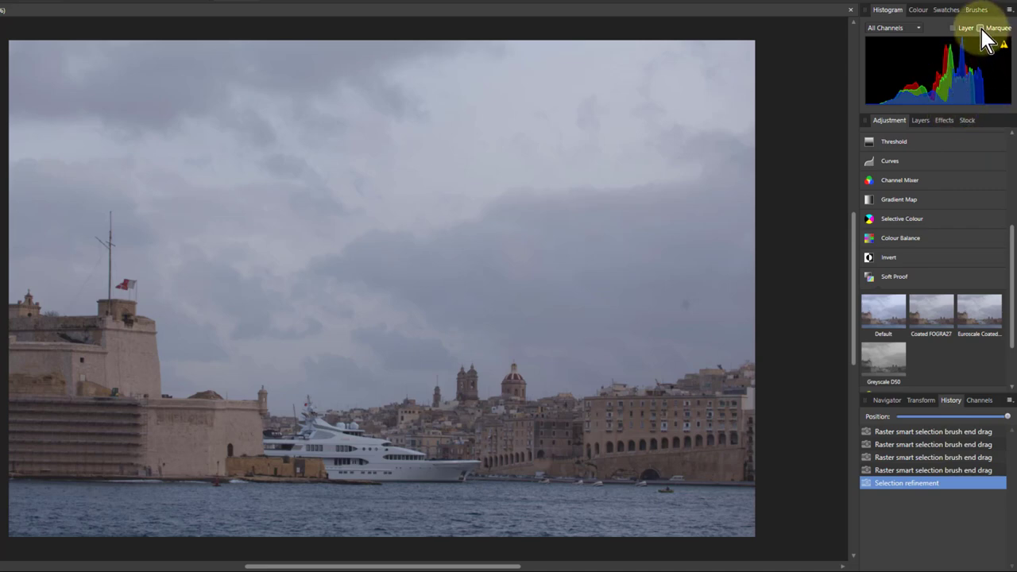
click(980, 28)
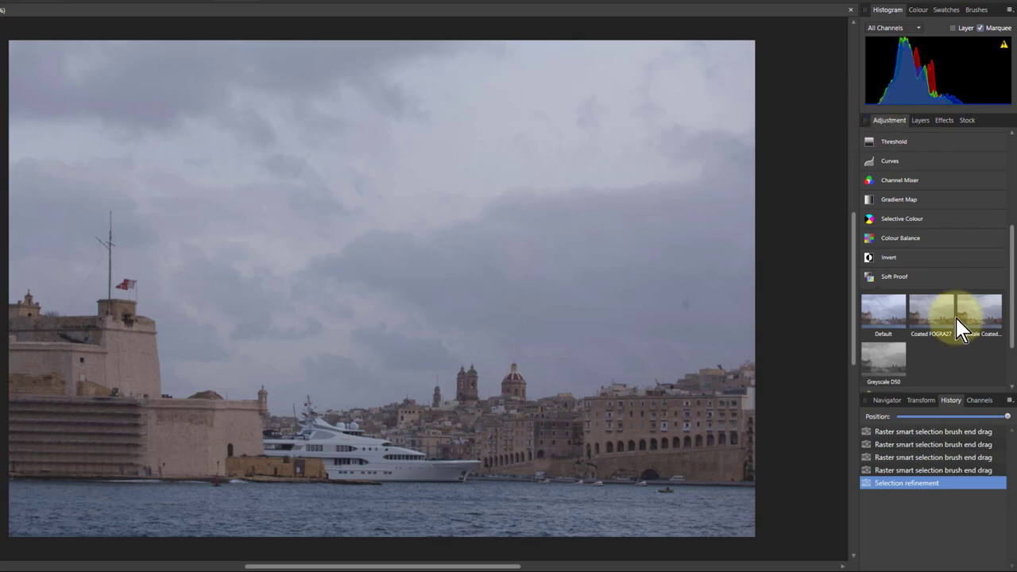
click(899, 278)
scroll(928, 211, up, 5)
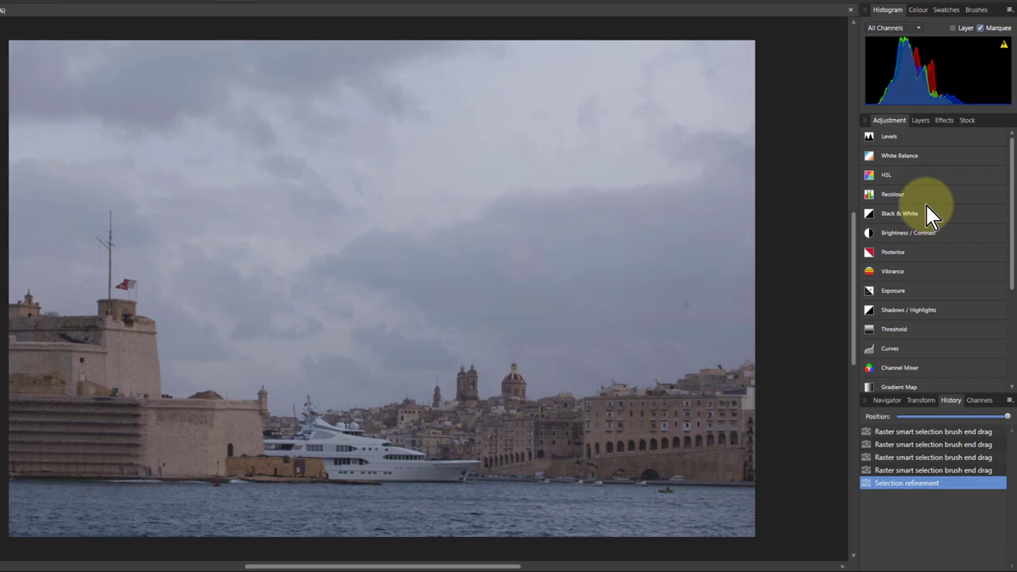
- Add Levels with black level 10%, white level 83% and gamma 0.622, then merge it
click(903, 135)
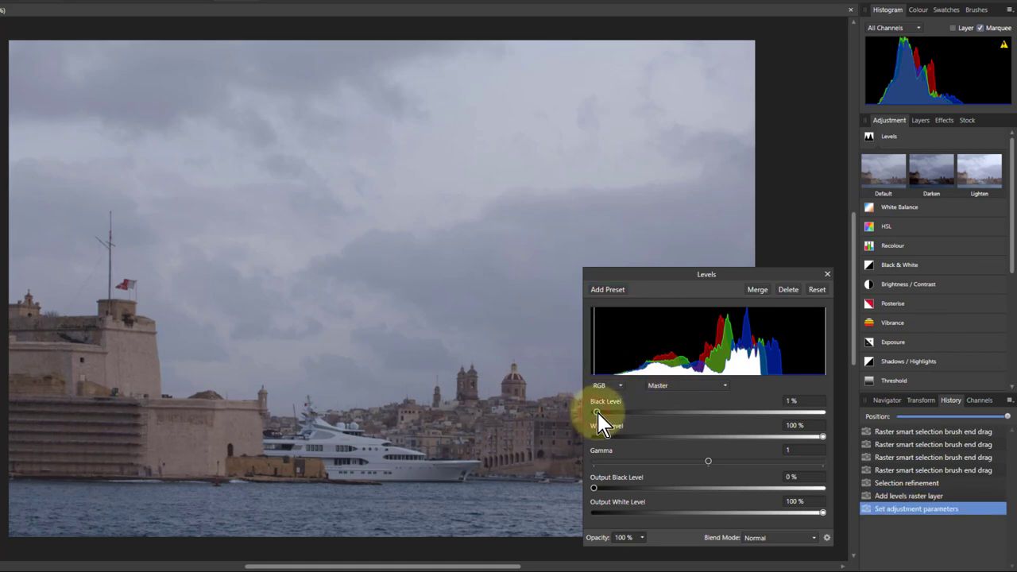
drag(598, 416, 622, 418)
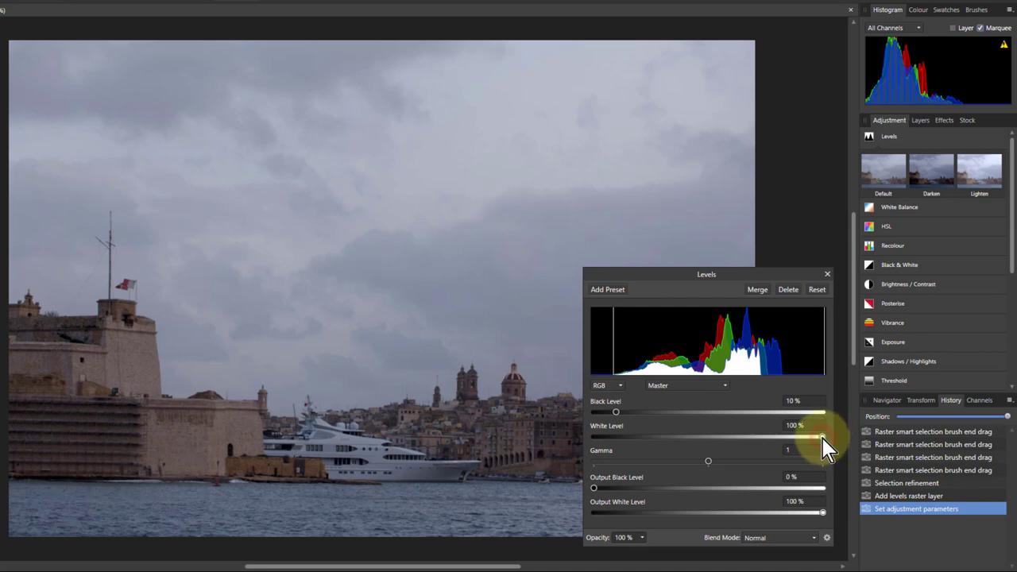
drag(823, 436, 783, 436)
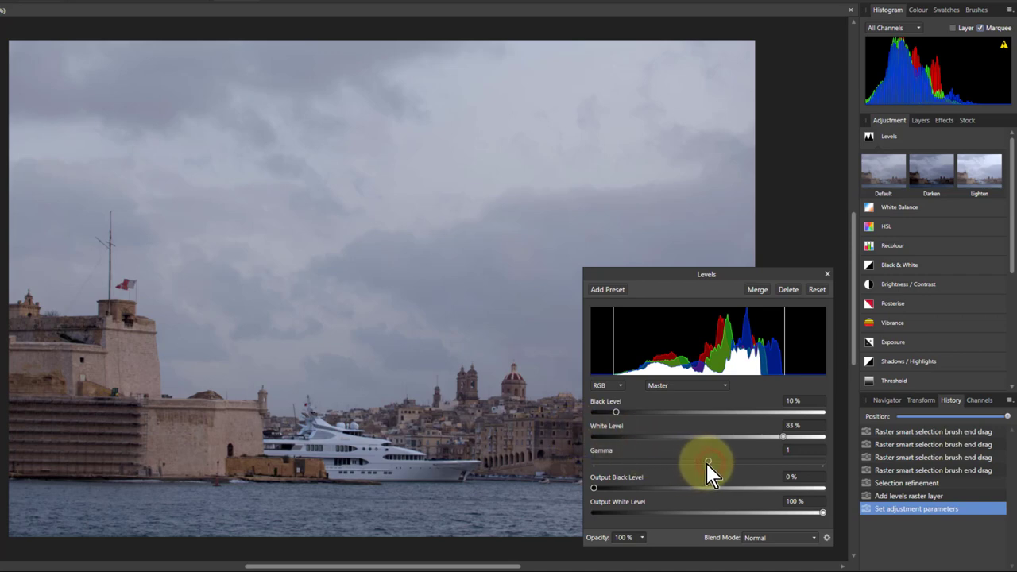
drag(710, 464, 668, 462)
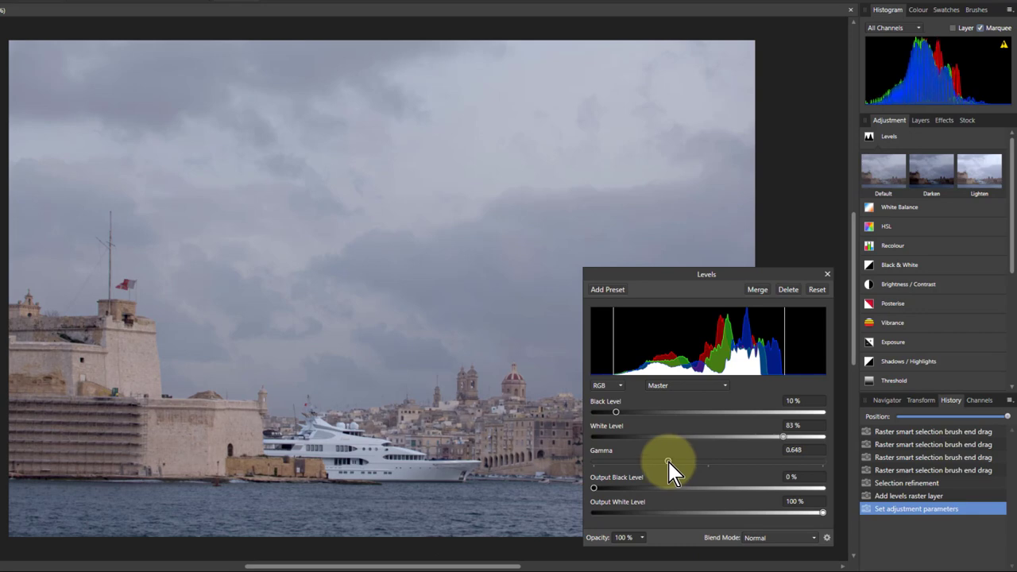
drag(667, 460, 665, 461)
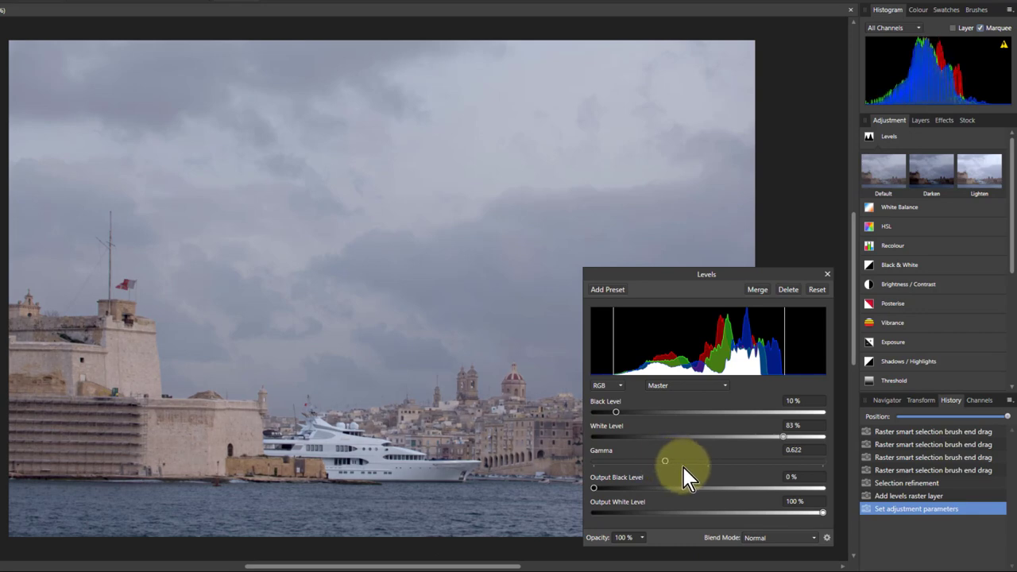
click(757, 291)
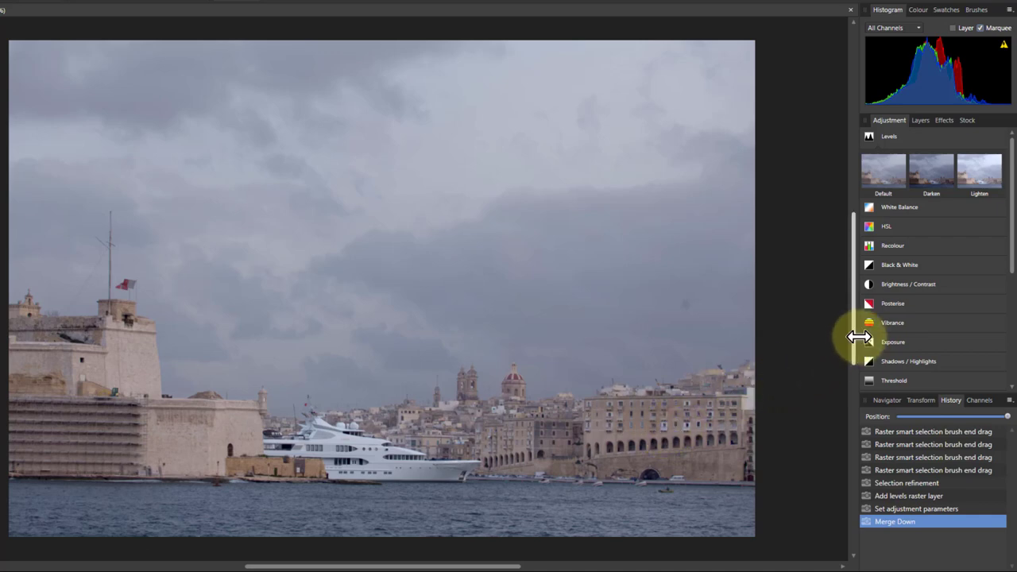
- Add a Vibrance adjustment with saturation 37% and vibrance 0%, then merge it
click(883, 324)
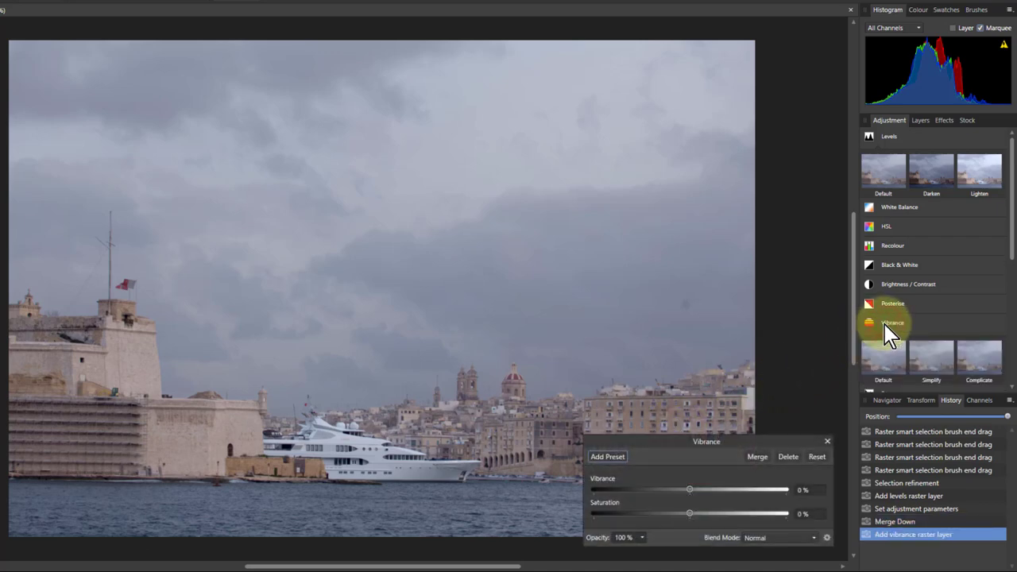
click(689, 490)
drag(689, 490, 725, 520)
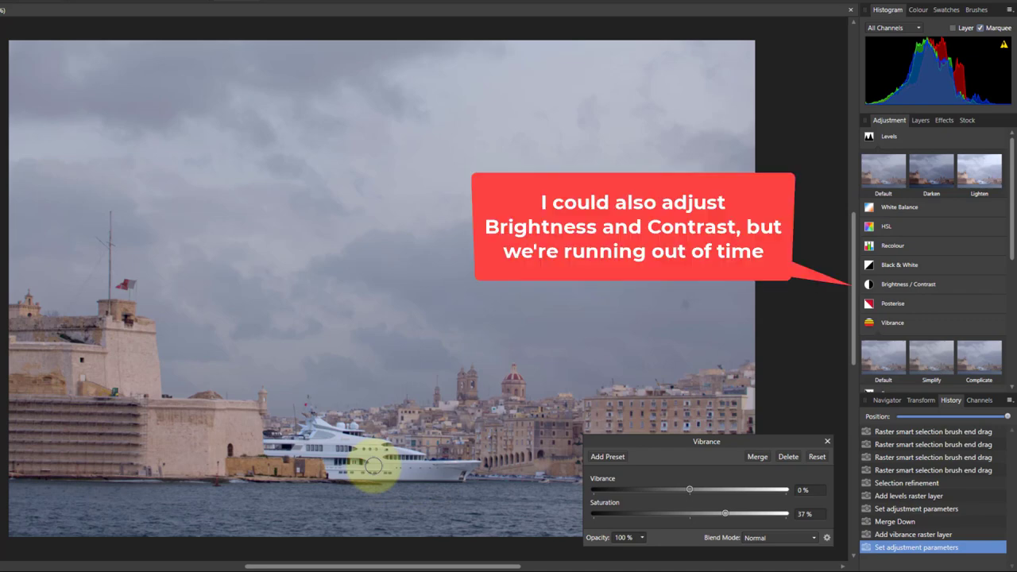
click(757, 461)
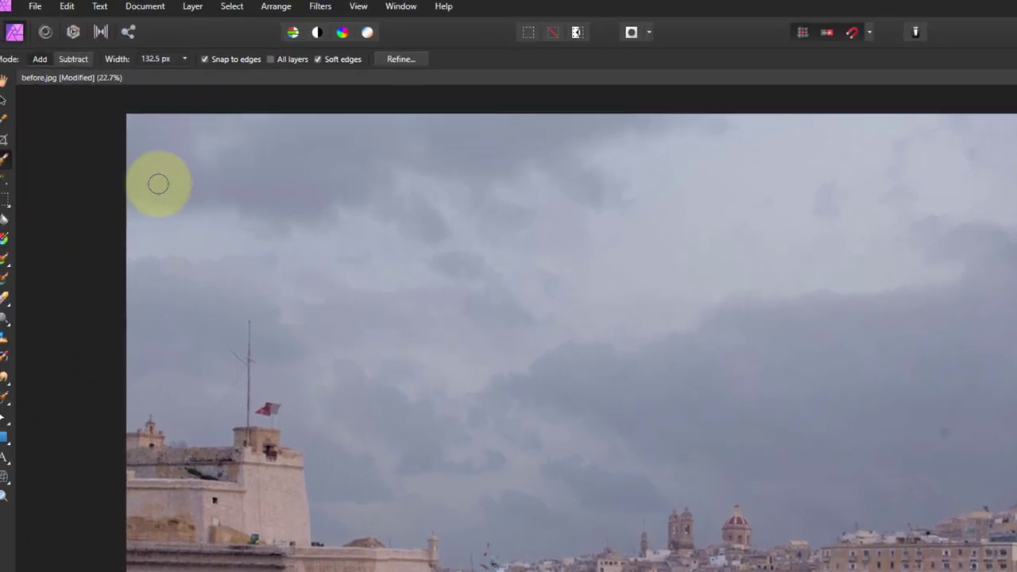
click(49, 16)
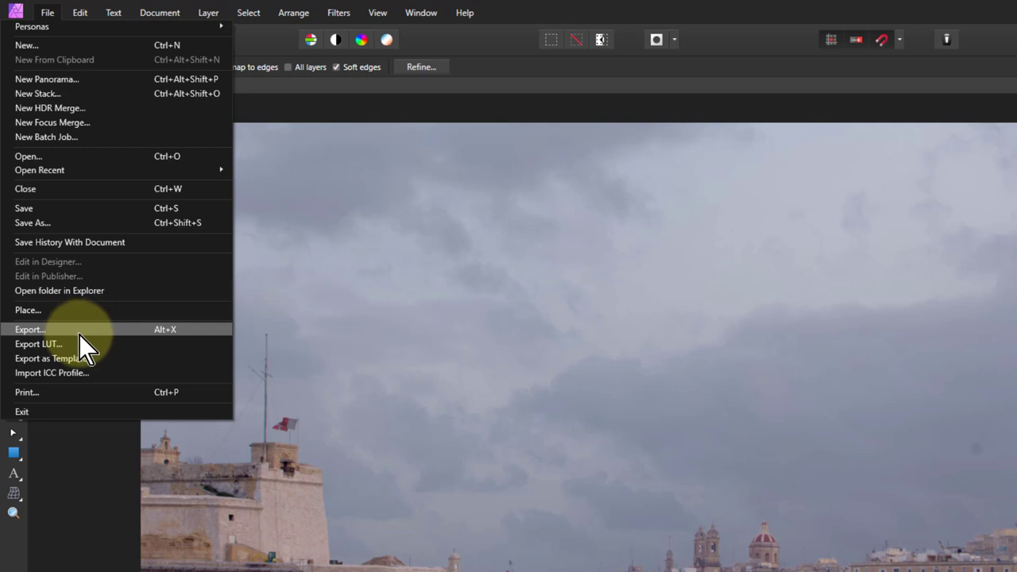
click(595, 13)
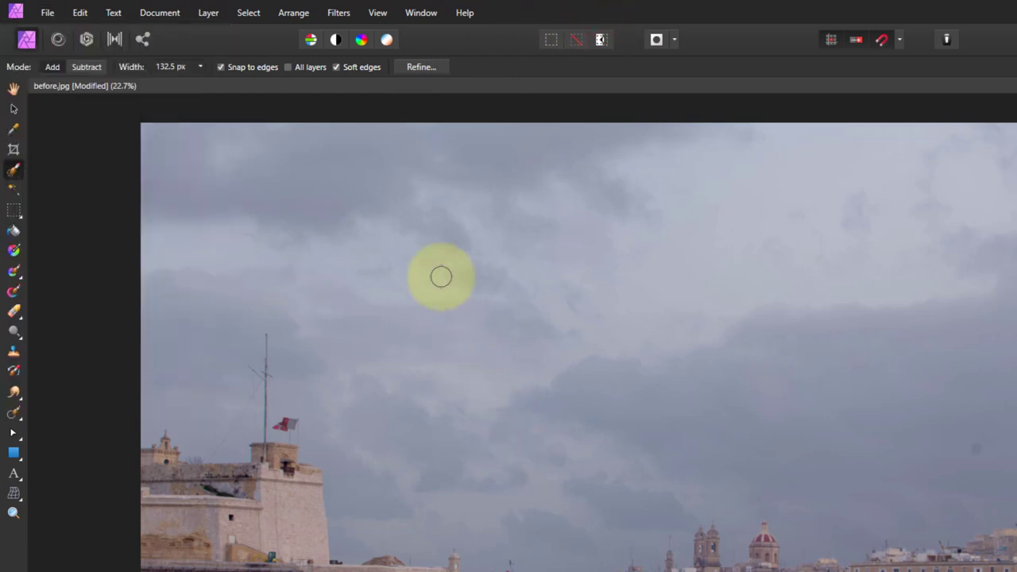
- Re-enable Show Pixel Selection, then deselect the land area with the toolbar Deselect button
click(376, 13)
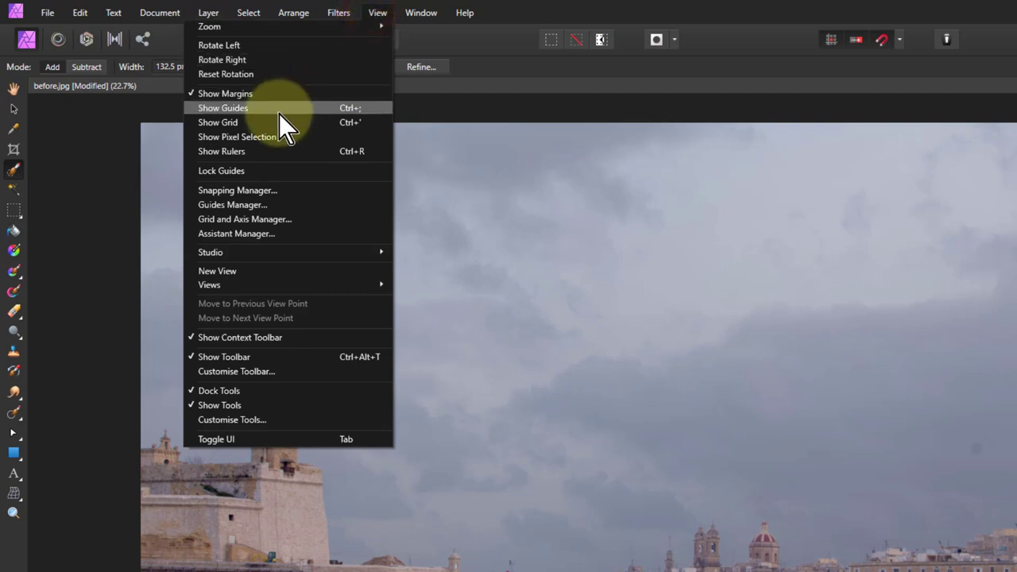
click(251, 139)
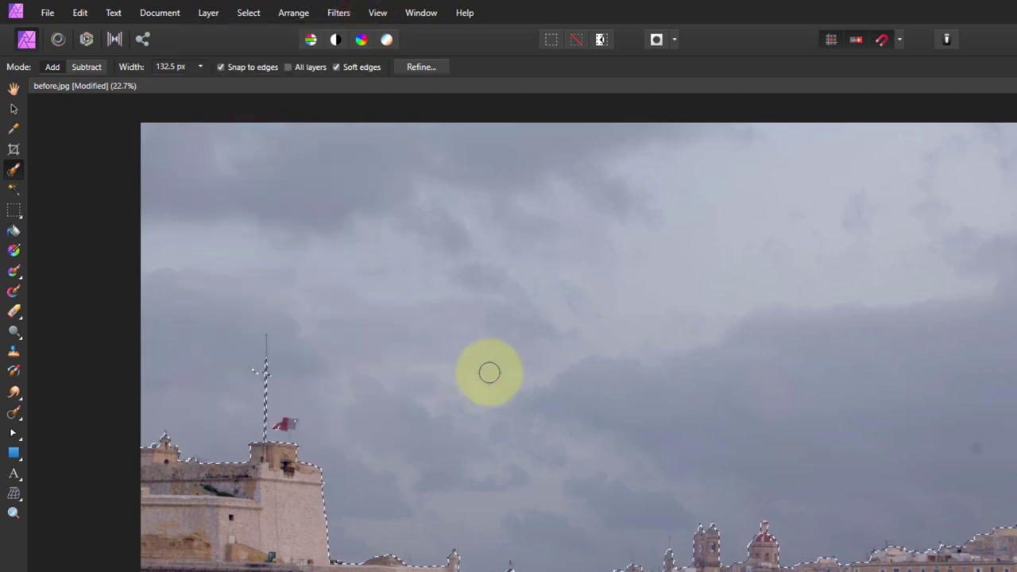
click(258, 13)
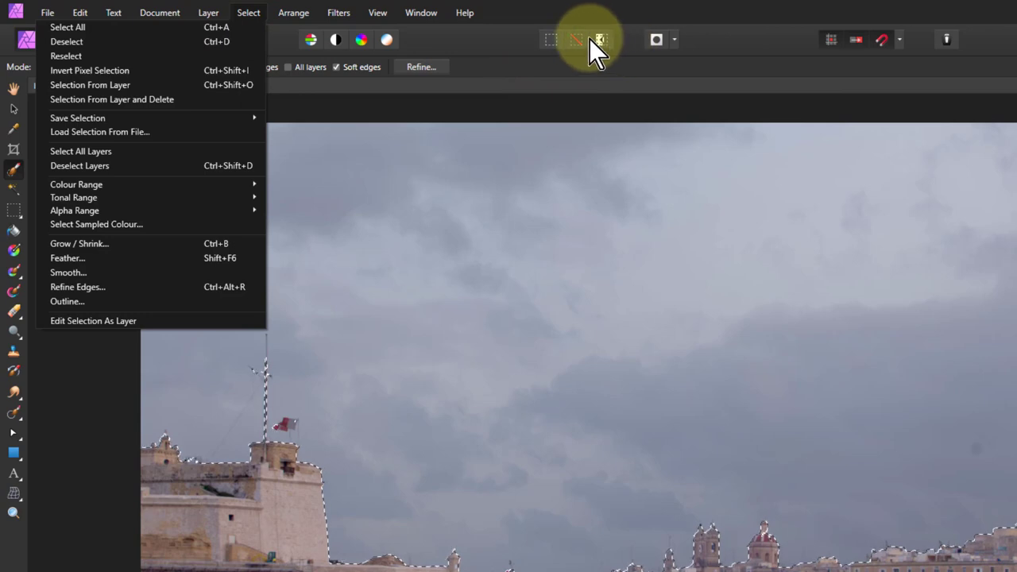
click(532, 40)
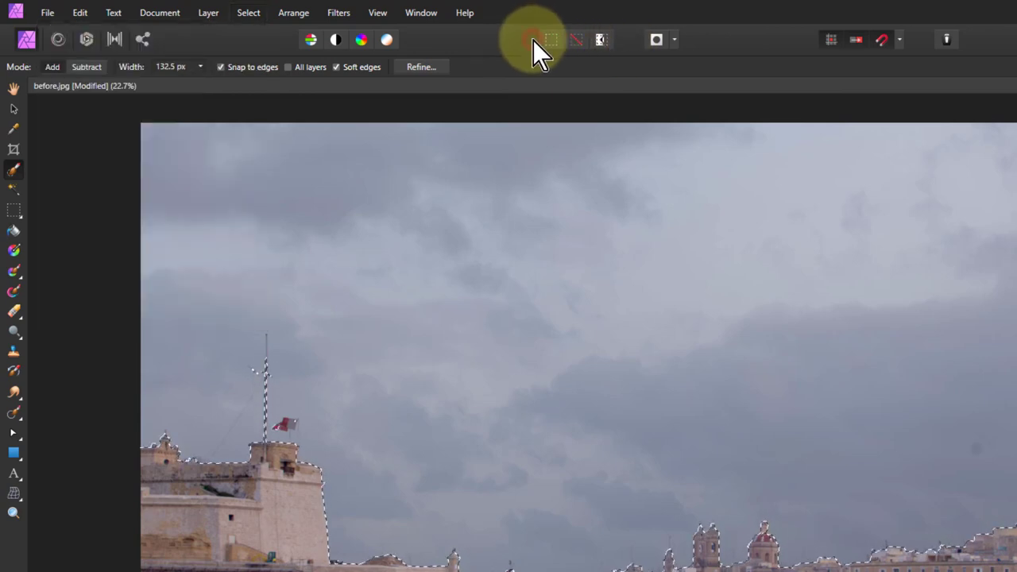
click(578, 42)
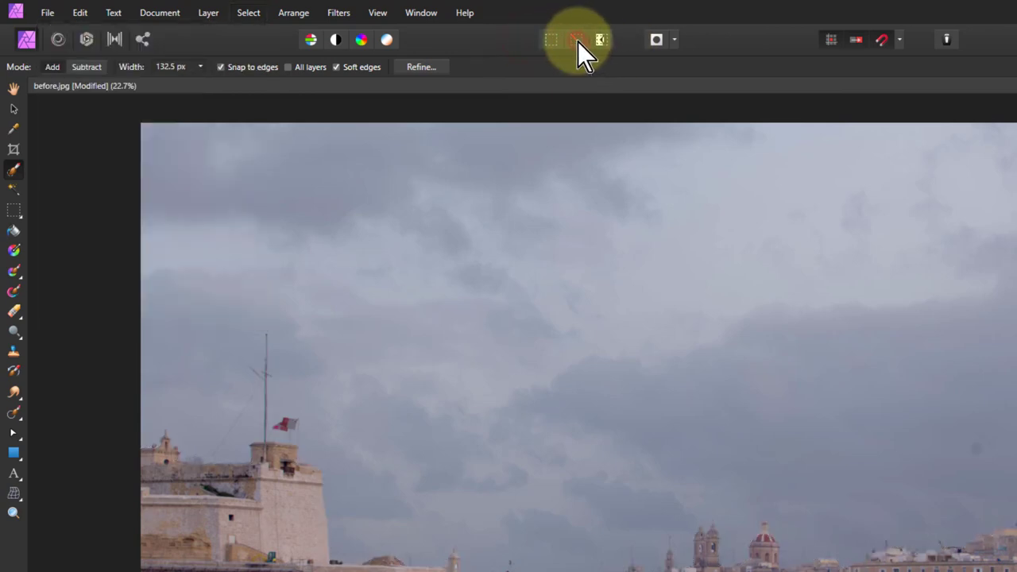